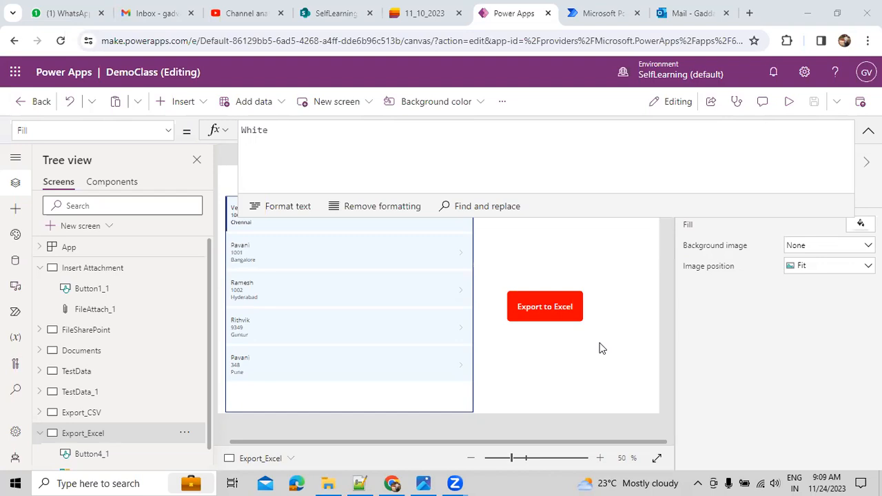
- Examine the 11_10_2023 list in Microsoft Lists and the Power Automate folder in the SelfLearning SharePoint document library
click(422, 16)
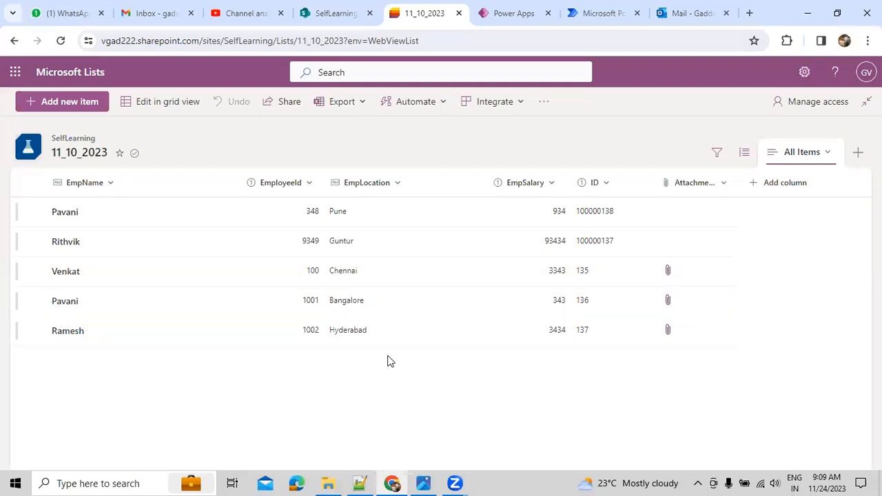
click(330, 17)
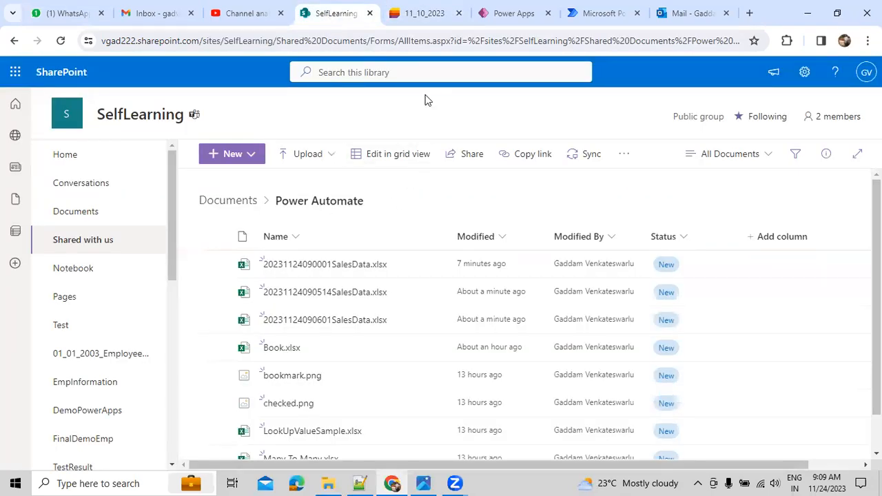
click(423, 14)
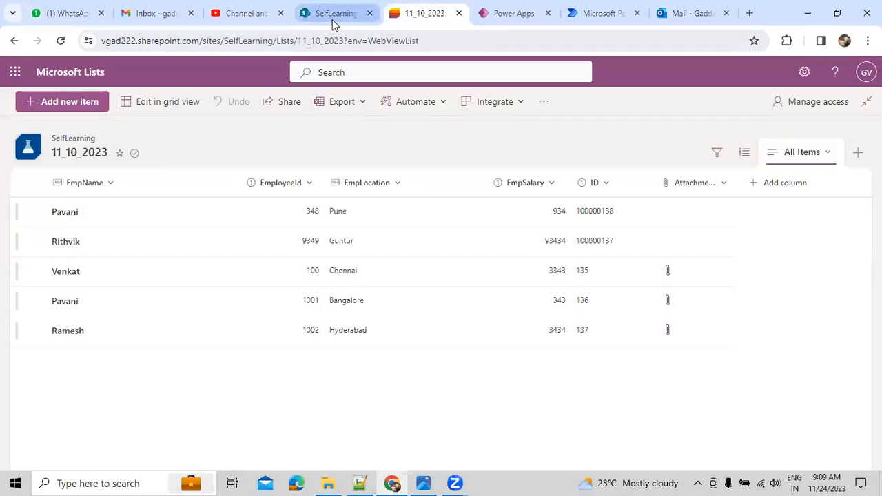
click(333, 14)
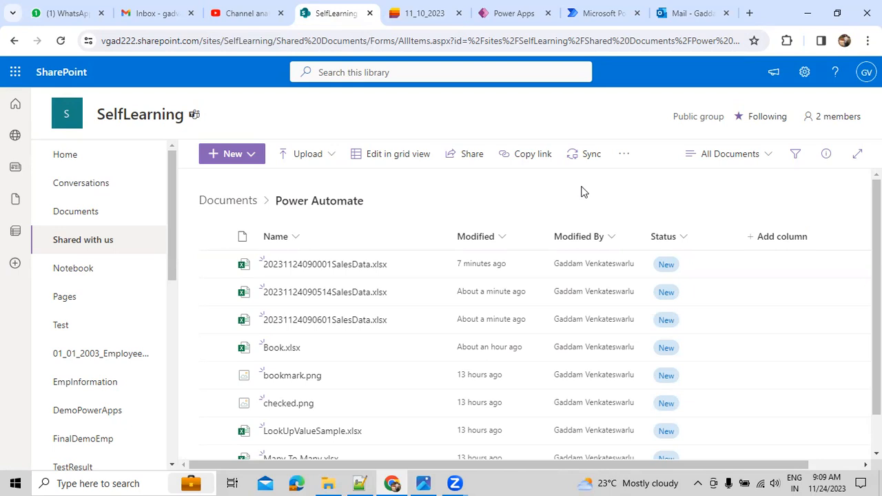
click(417, 15)
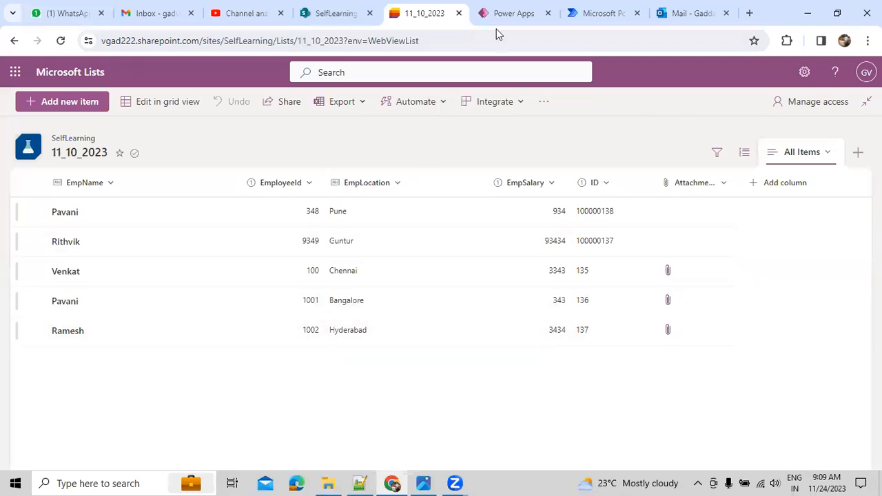
- Switch to Power Apps and examine the employee gallery's data source and the Export to Excel button's OnSelect formula, including varTextData
click(503, 14)
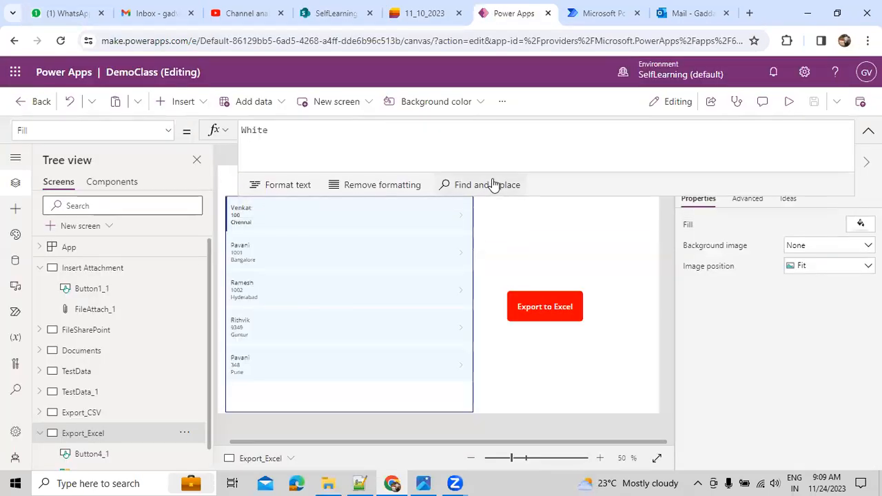
click(459, 335)
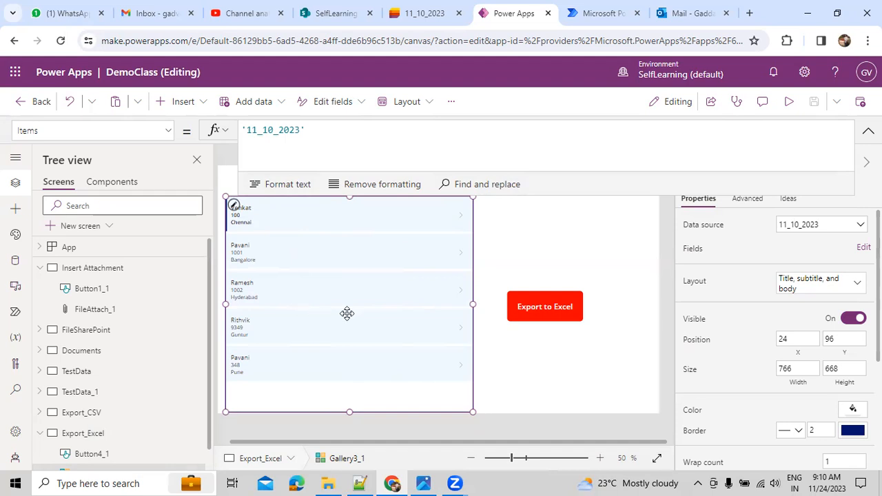
click(531, 312)
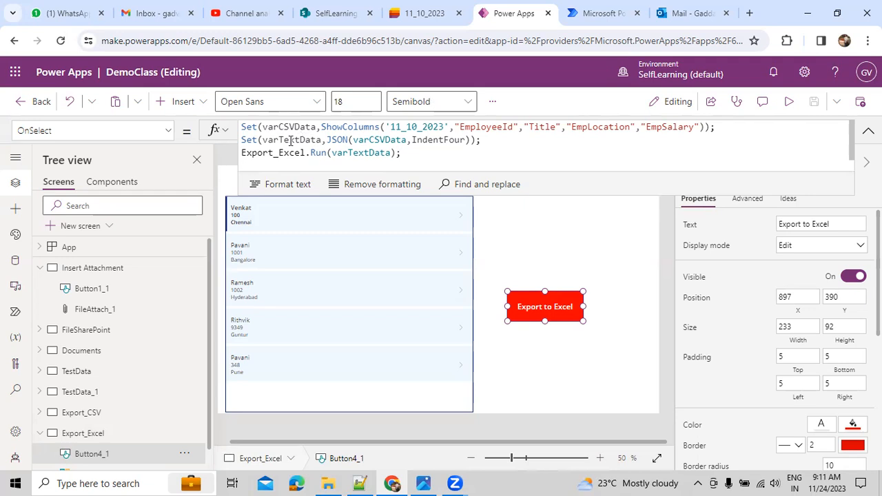
double_click(359, 152)
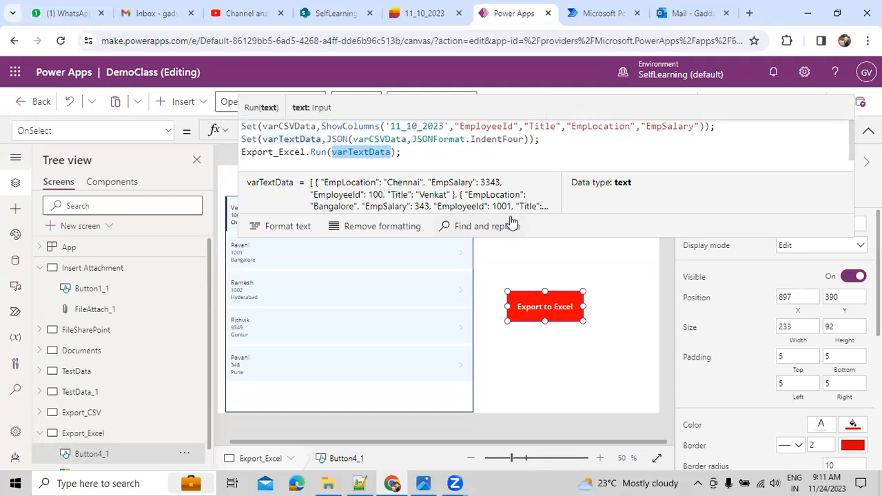
click(504, 155)
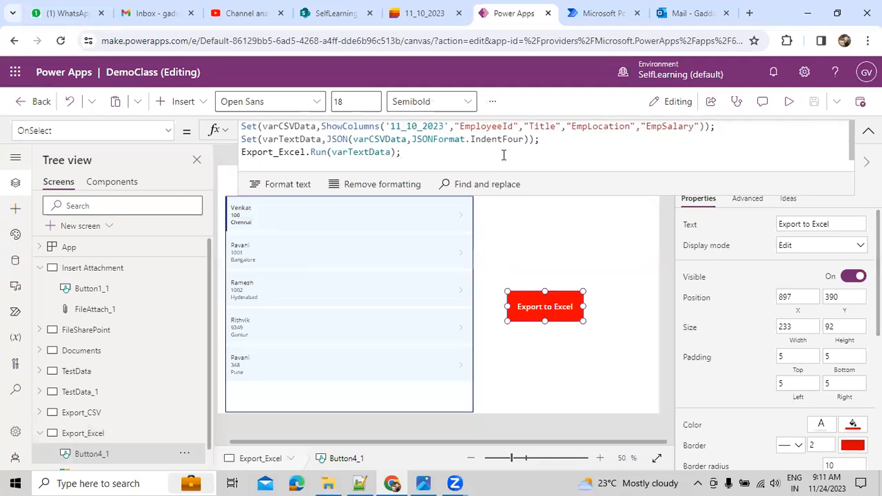
- Review the flows in the app and the option for adding a flow, and recheck the Export to Excel button's flow call
click(8, 312)
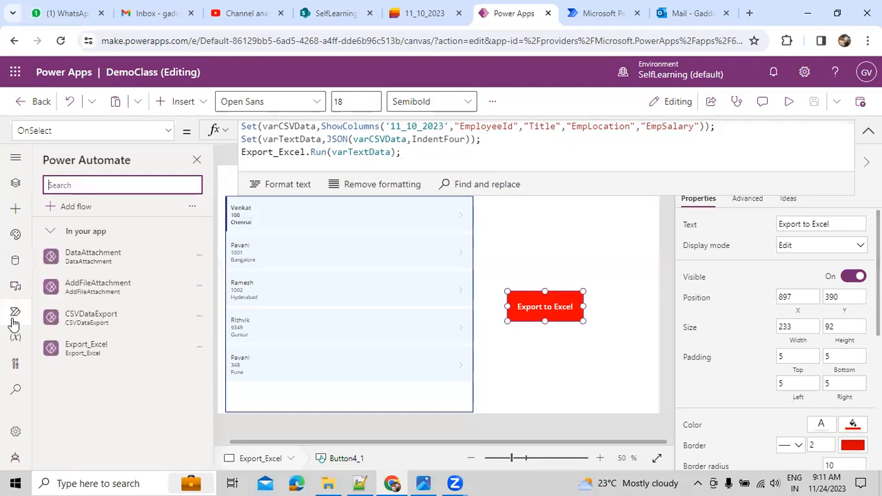
click(76, 207)
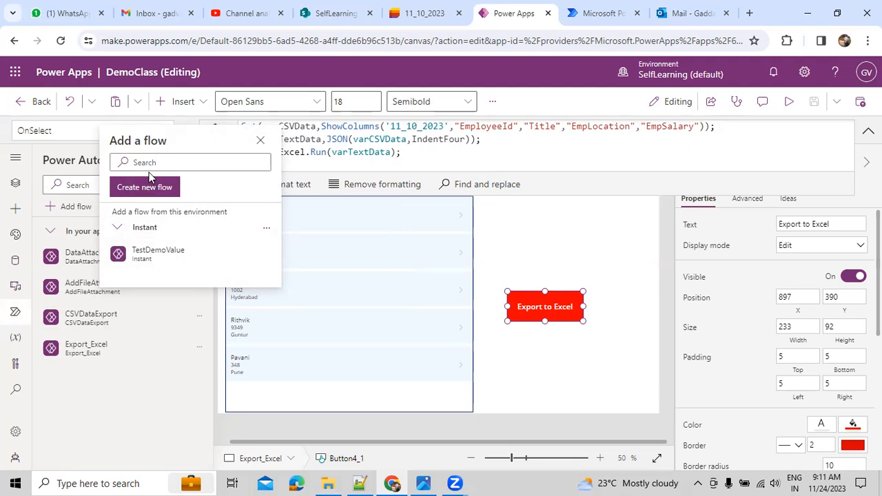
click(549, 259)
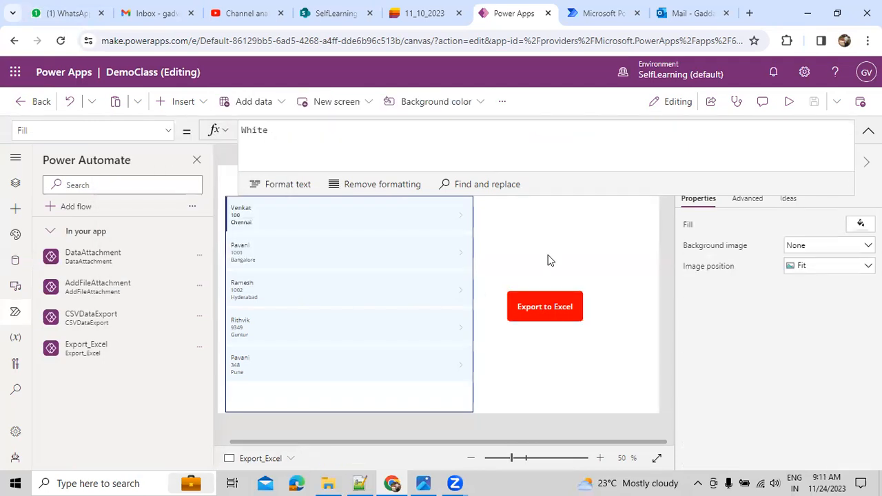
click(536, 306)
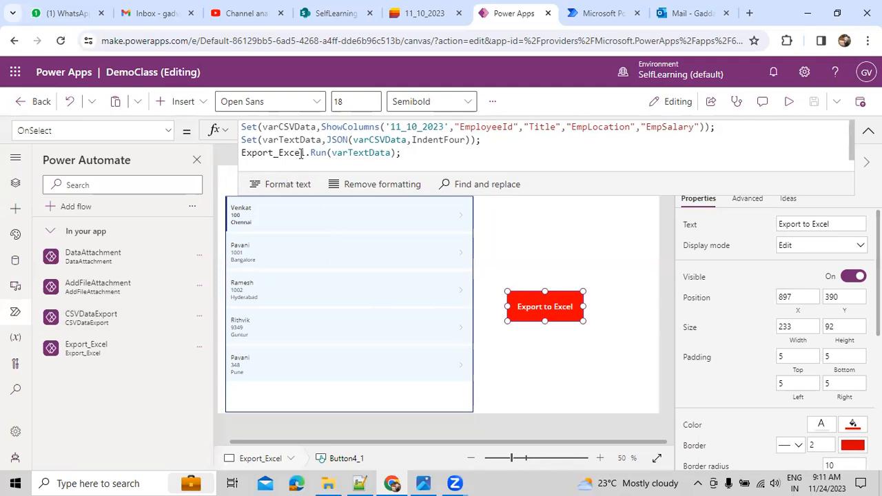
- Switch to the Export_Excel flow in Power Automate and inspect the PowerApps (V2) trigger and the list Input Data action's input
click(598, 13)
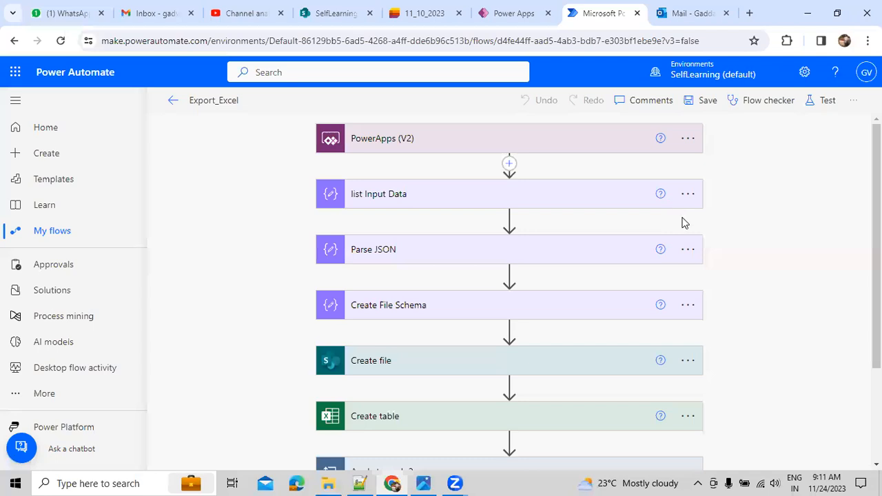
scroll(719, 239, down, 2)
scroll(716, 238, up, 1)
scroll(717, 238, up, 1)
click(521, 151)
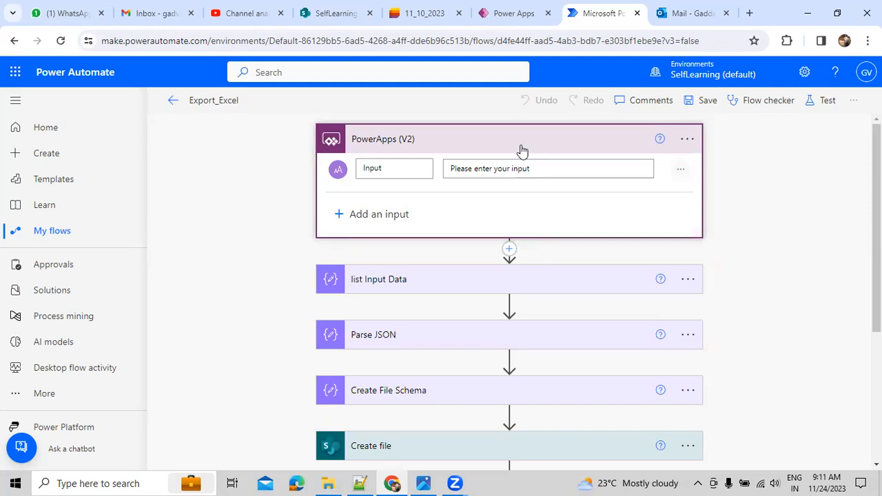
click(417, 145)
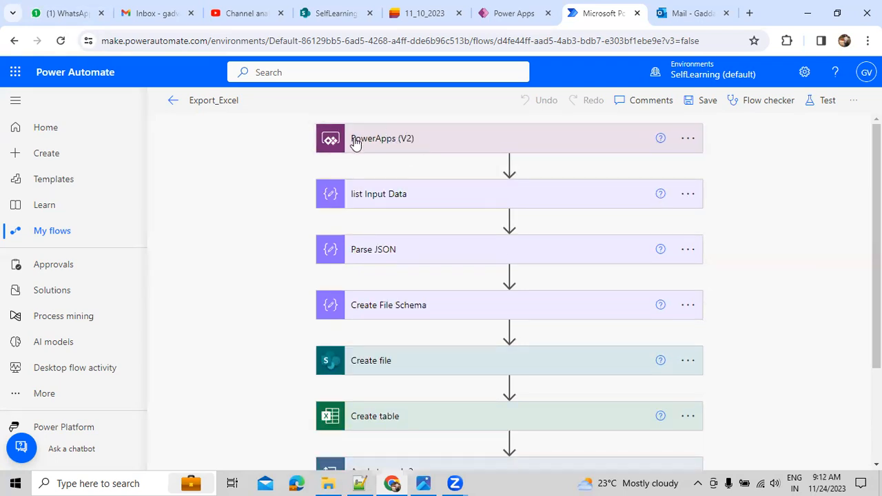
click(384, 194)
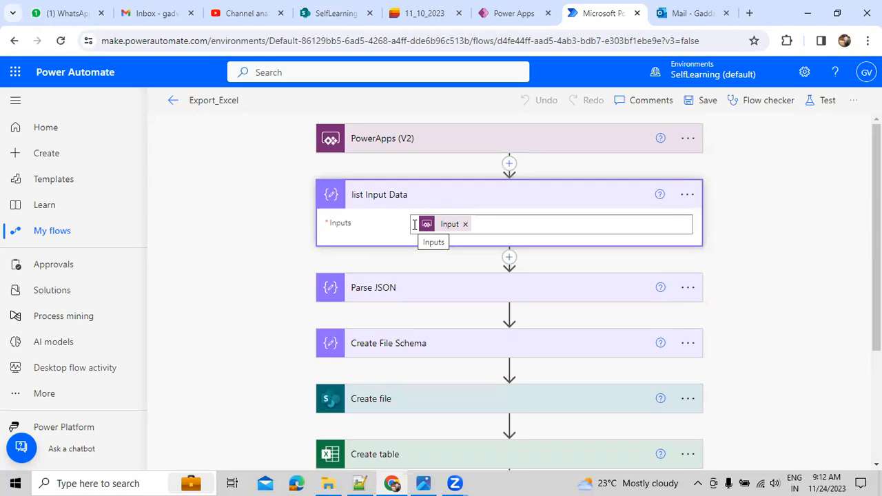
mouse_move(429, 228)
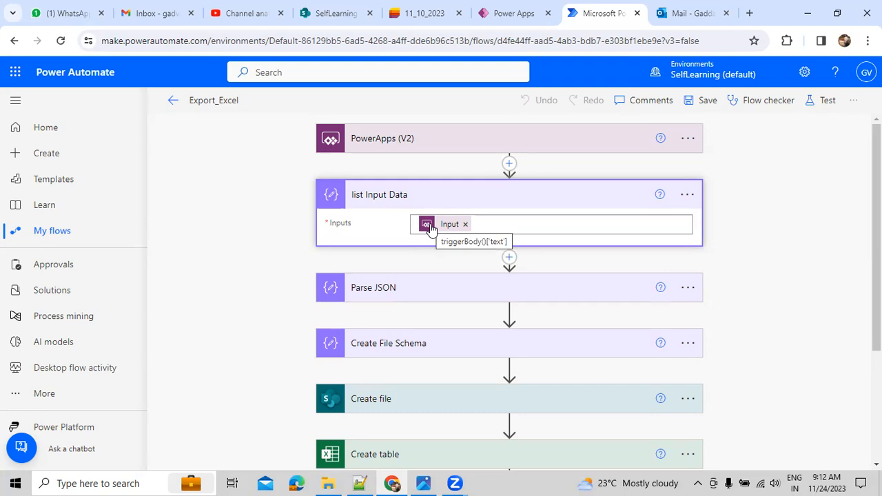
- Inspect the content and schema of the Parse JSON action and collapse it
click(400, 288)
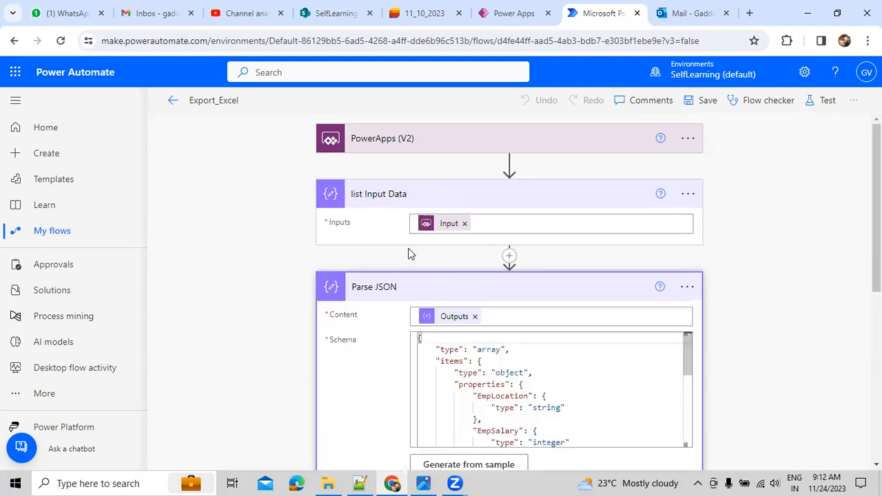
scroll(623, 331, down, 3)
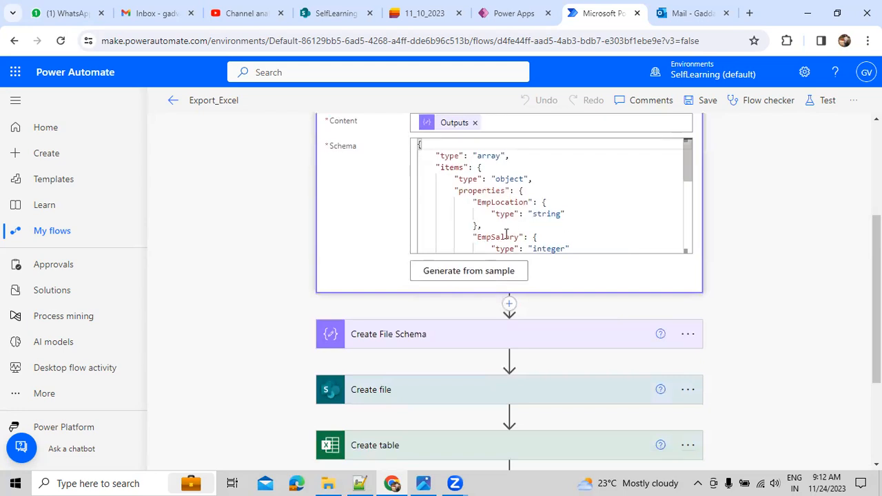
scroll(495, 211, down, 2)
scroll(496, 211, down, 1)
scroll(495, 211, up, 4)
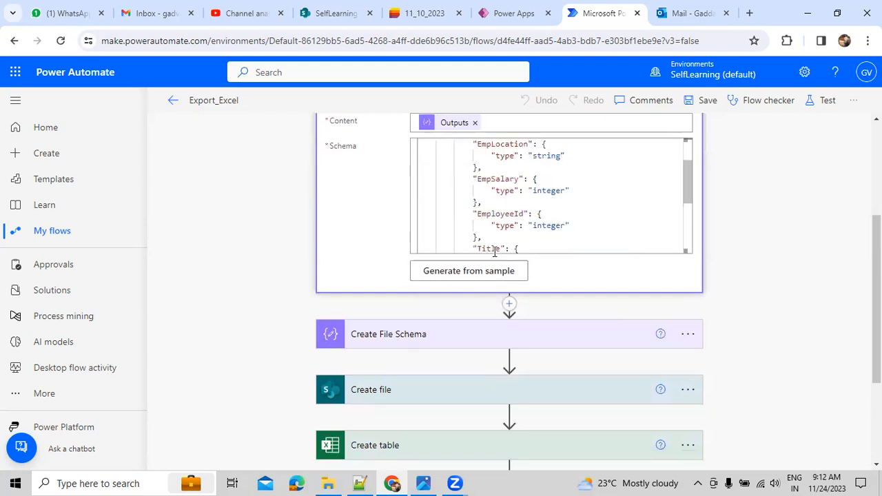
scroll(713, 232, up, 2)
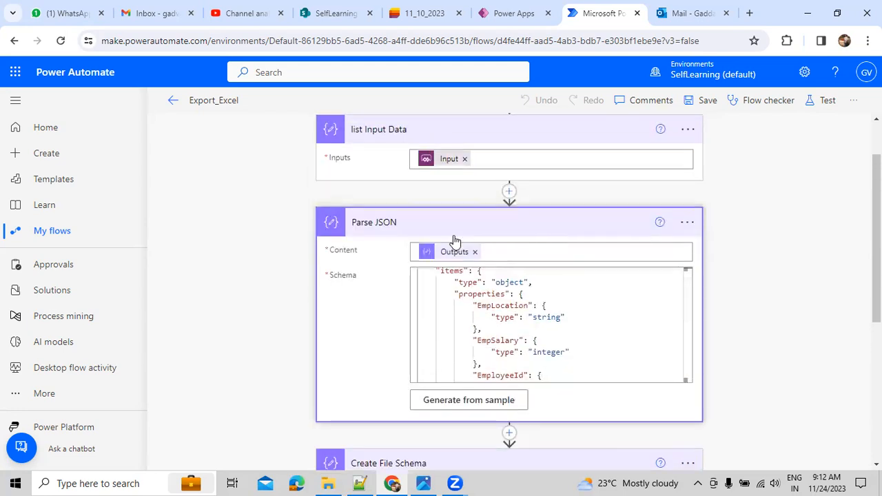
click(419, 232)
- Inspect the Create File Schema action's inputs and recheck the Parse JSON action, leaving both collapsed
click(436, 285)
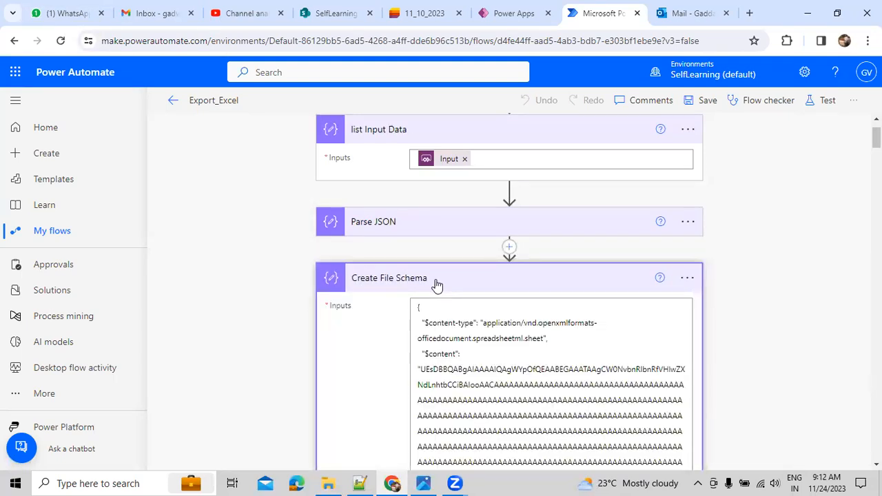
click(436, 285)
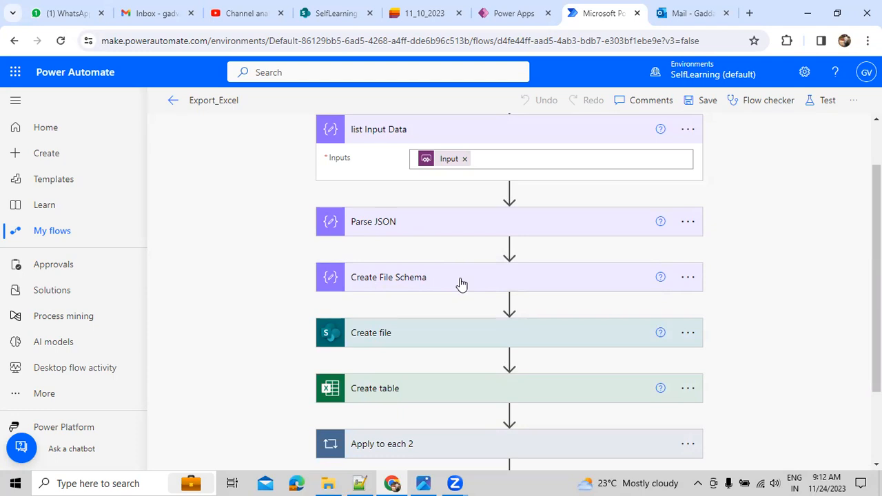
click(441, 229)
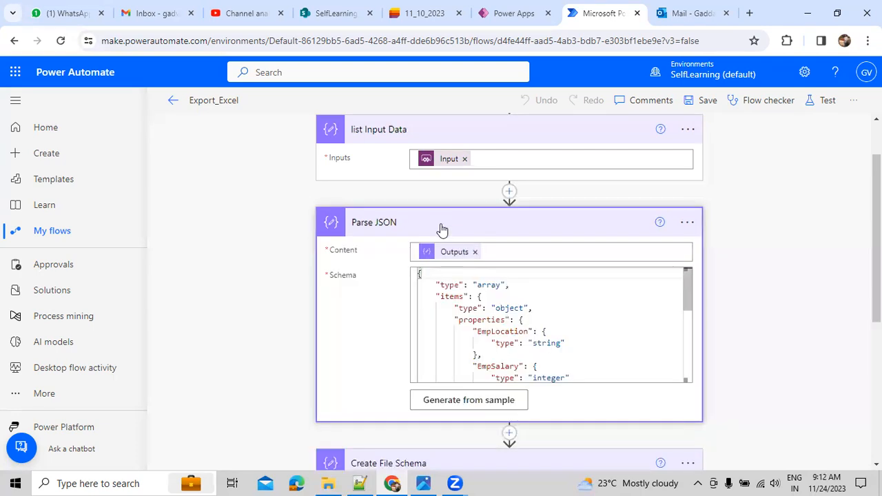
click(441, 230)
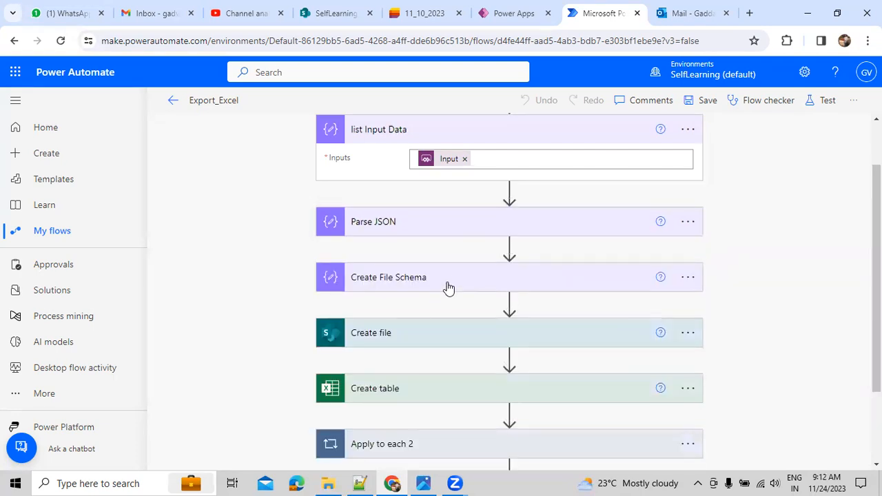
click(448, 288)
click(449, 287)
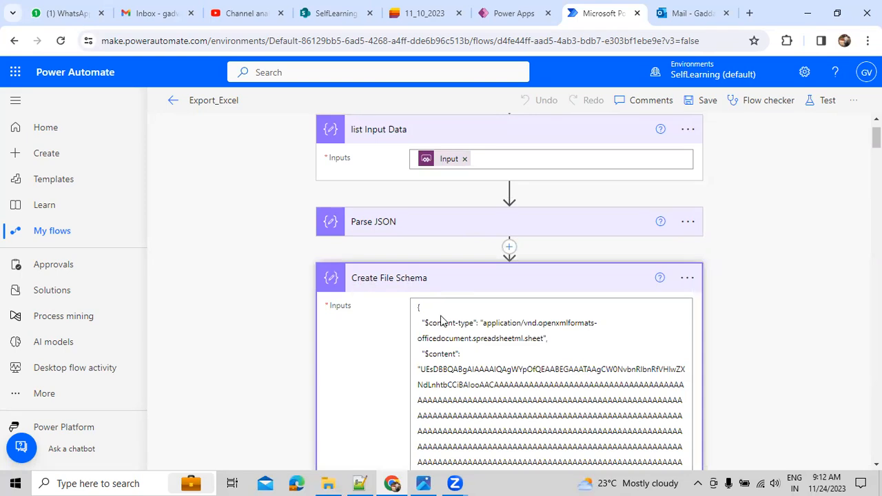
- Review the Create file action's settings and the Create table action's file, range, table name and column names
click(454, 343)
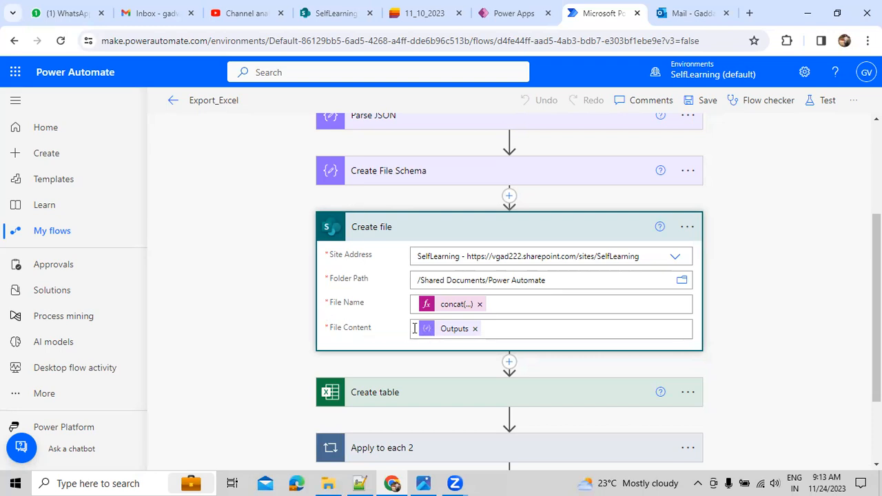
click(434, 395)
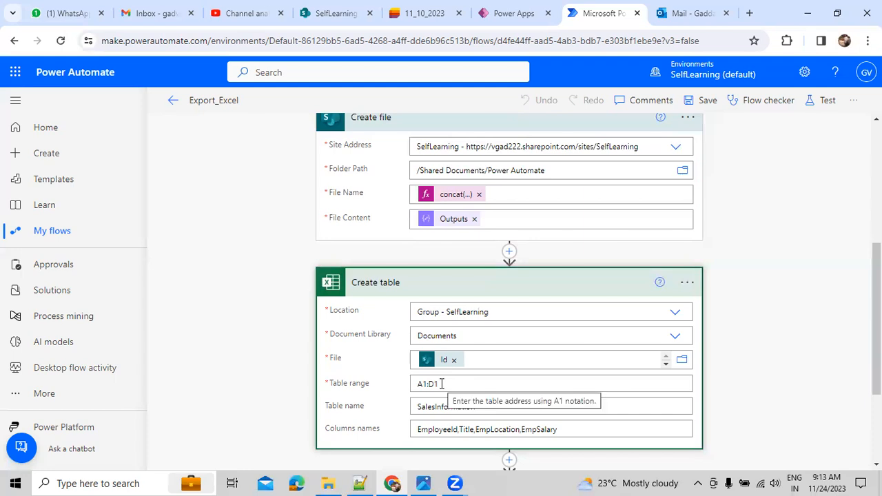
scroll(441, 386, down, 1)
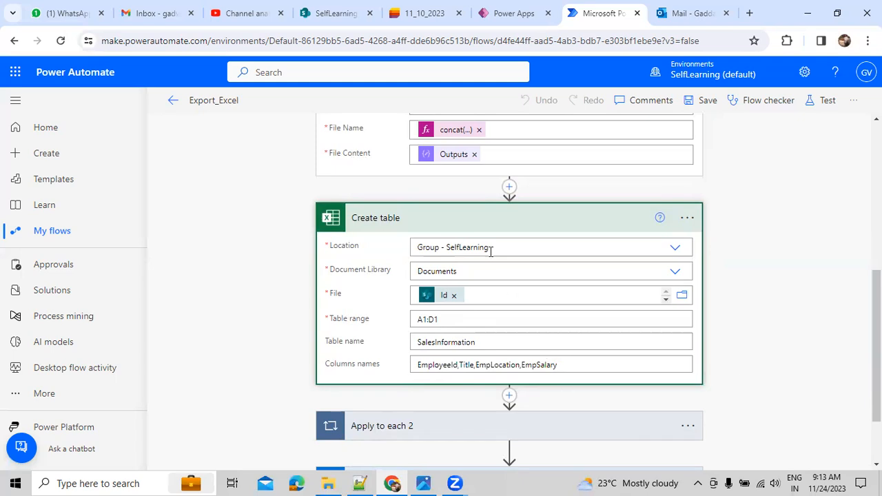
click(482, 220)
- Inspect the Apply to each 2 loop's input from Parse JSON and the settings of its Add a row into a table action
click(427, 337)
scroll(427, 340, down, 1)
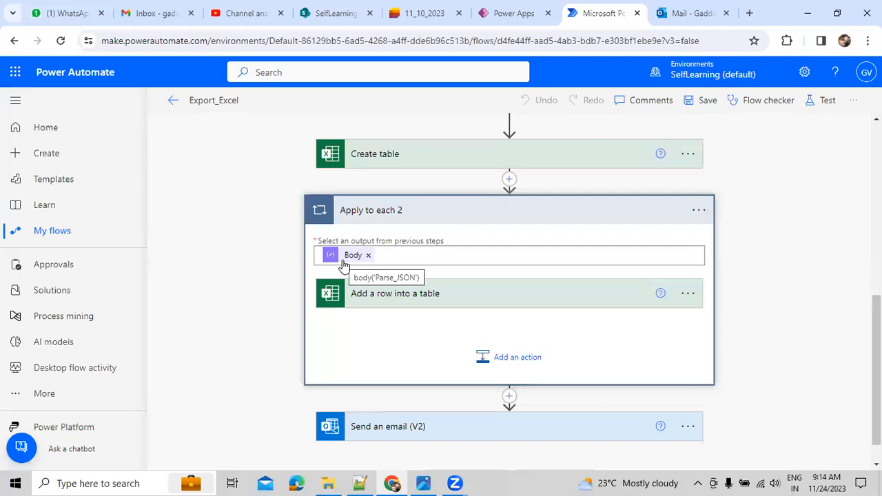
scroll(344, 265, up, 4)
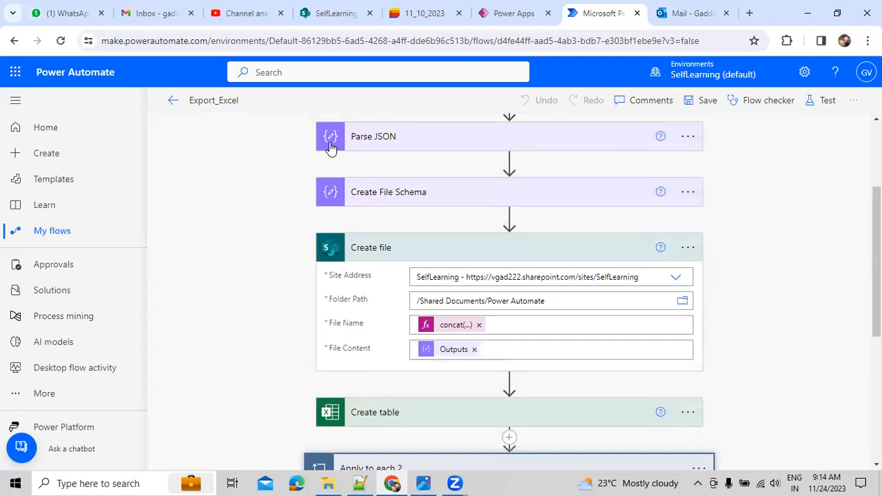
scroll(403, 348, down, 2)
scroll(403, 348, down, 1)
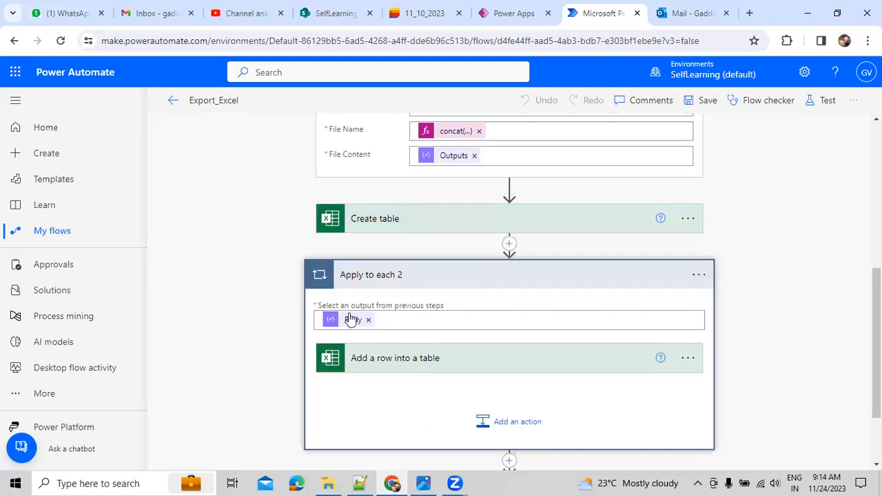
click(390, 365)
scroll(388, 366, down, 1)
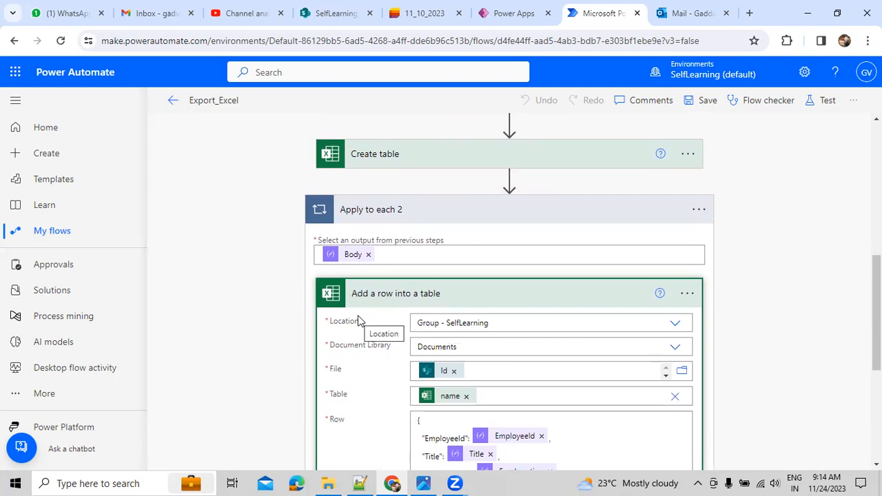
- Review the file, table and row mappings of the Add a row into a table action and collapse the Apply to each 2 loop
scroll(384, 322, down, 1)
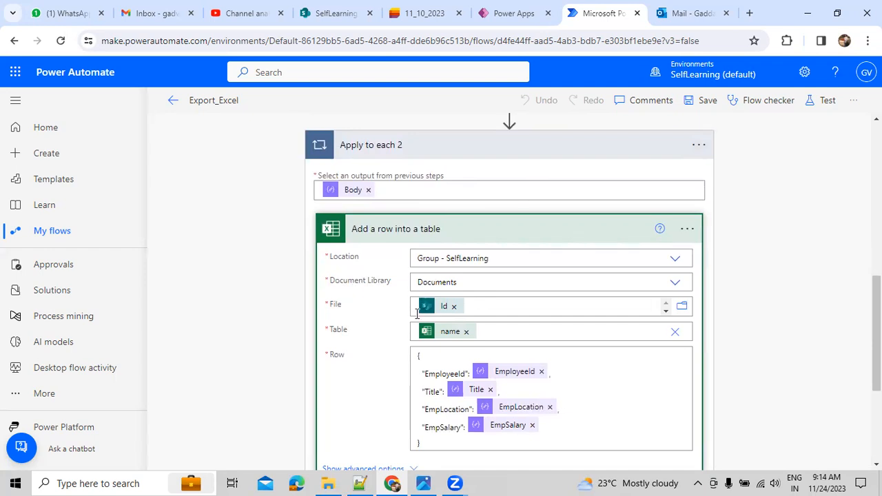
scroll(483, 372, down, 1)
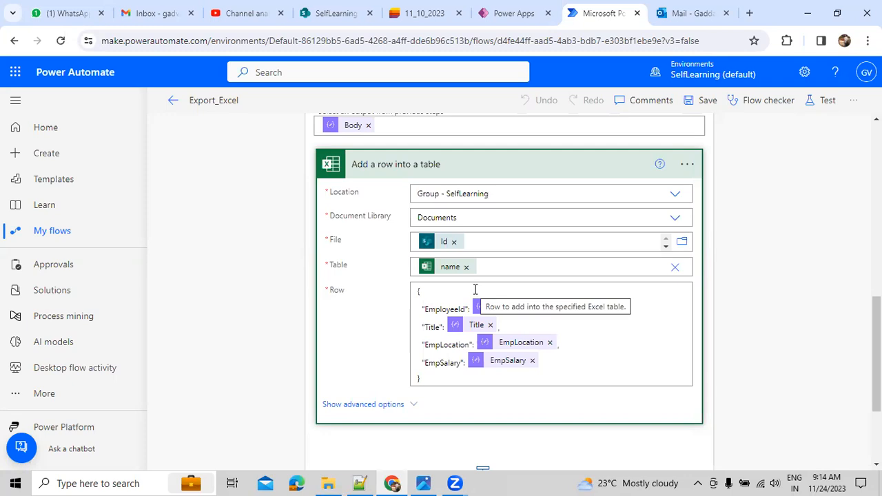
scroll(506, 267, up, 3)
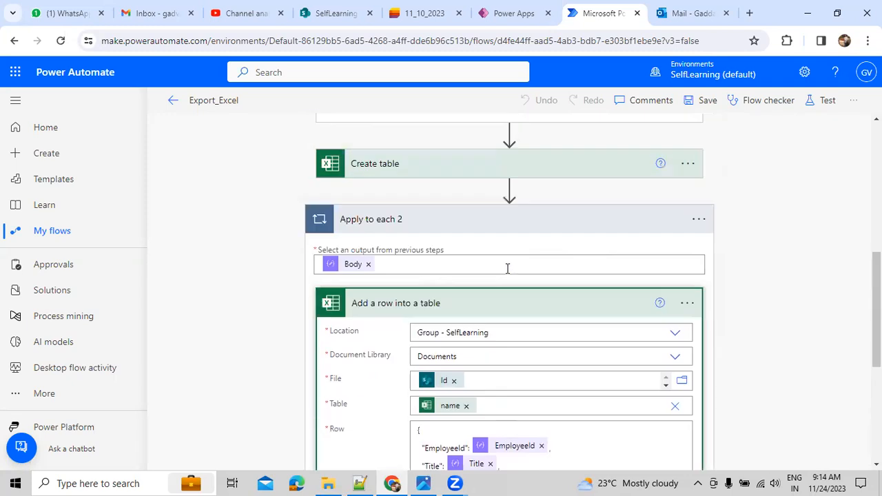
click(480, 285)
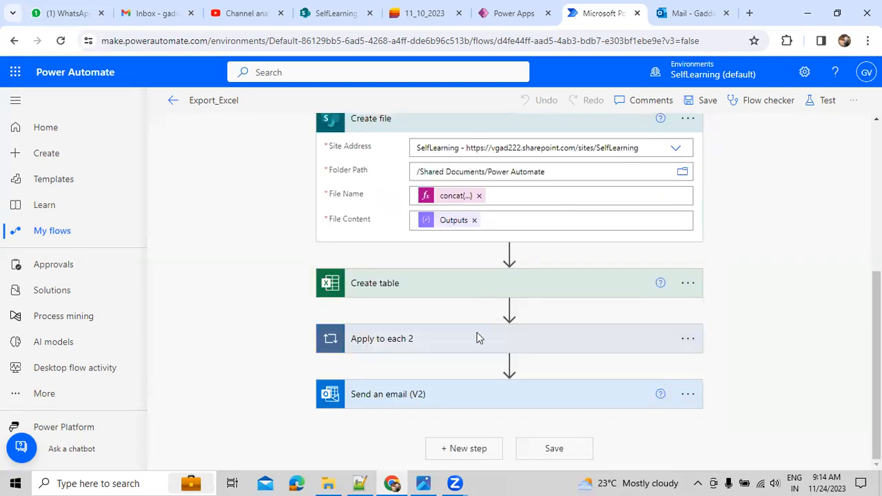
- Inspect the recipient, subject and body of the Send an email (V2) action and collapse it
click(459, 395)
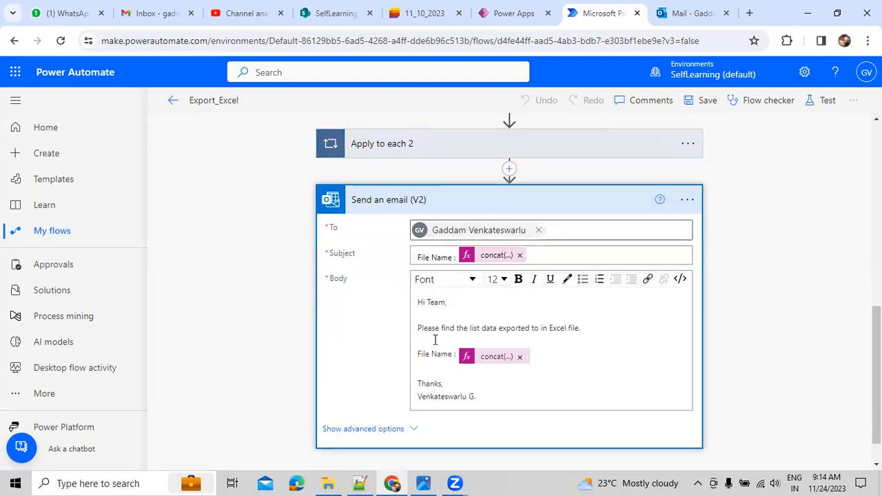
drag(442, 302, 595, 335)
click(595, 336)
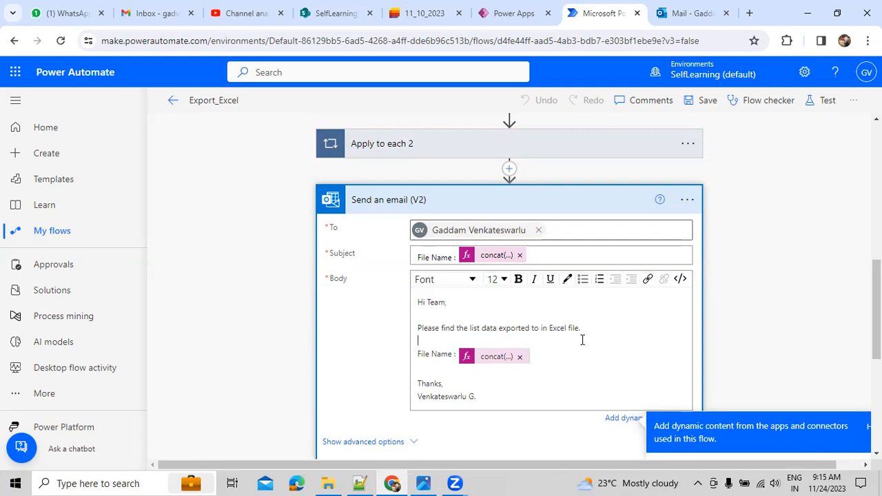
click(582, 200)
- Collapse the Create file and list Input Data actions so the whole flow shows in compact form
scroll(583, 200, up, 4)
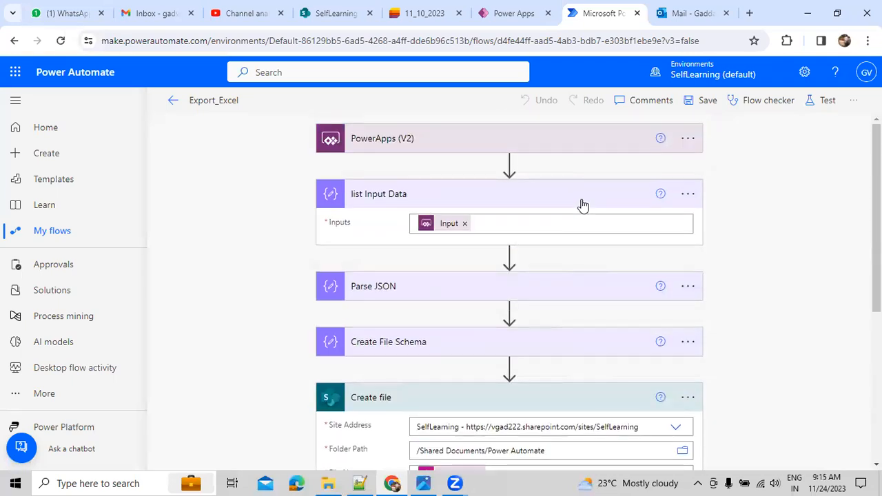
scroll(581, 202, down, 3)
click(569, 205)
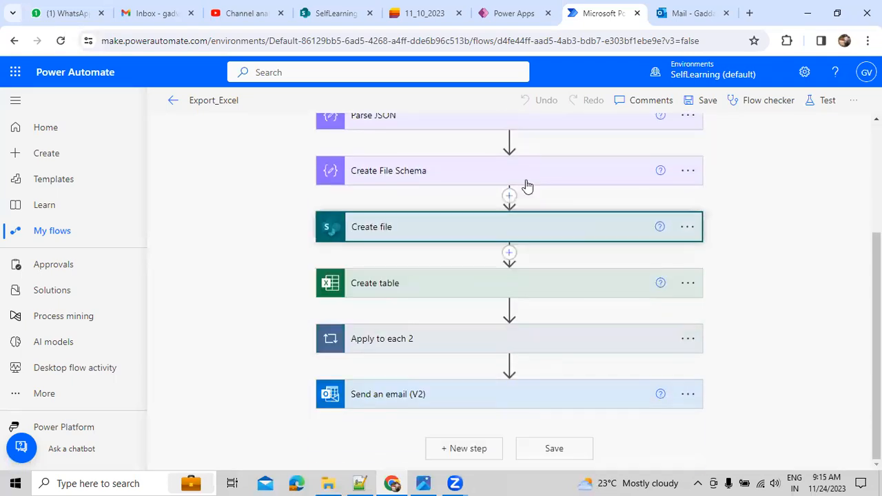
scroll(527, 200, up, 3)
click(494, 200)
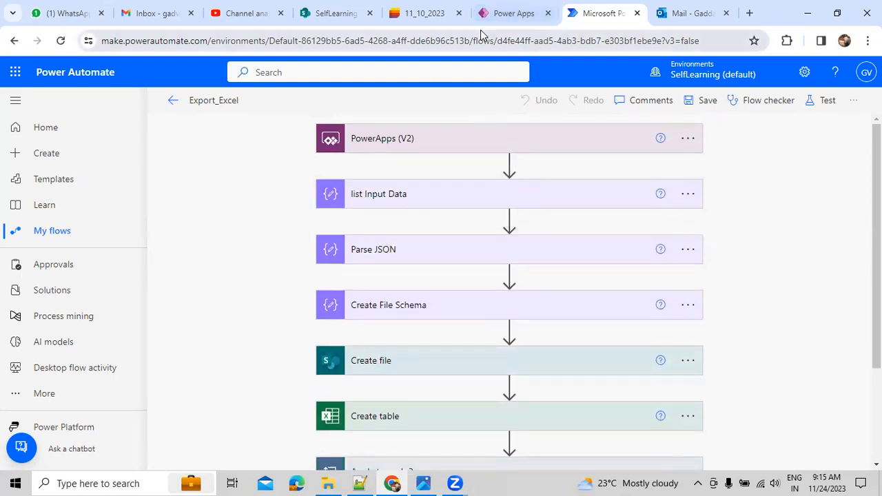
- Refresh the Power Automate document folder in SharePoint and run Export to Excel from the DemoClass app preview in Power Apps
click(345, 15)
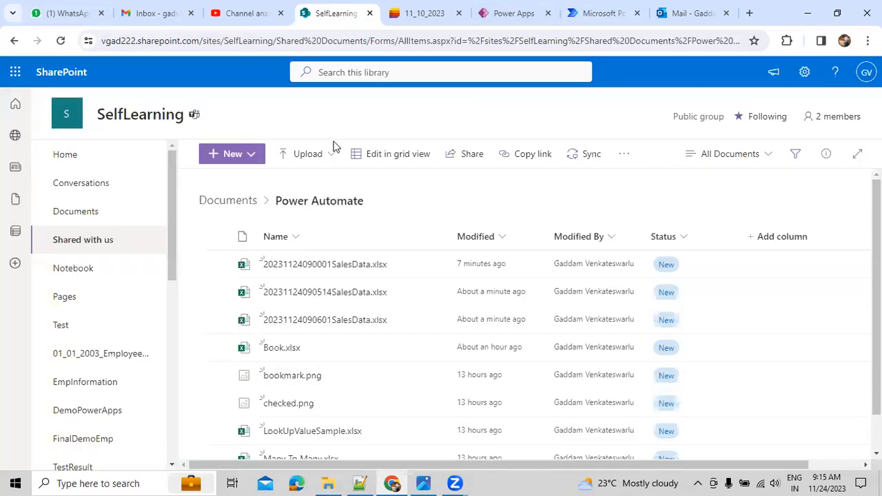
click(60, 40)
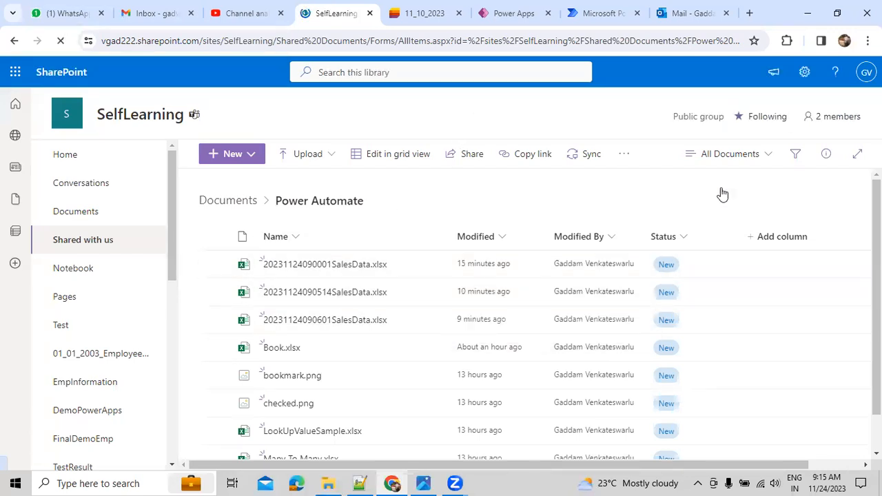
key(ctrl+6)
click(572, 303)
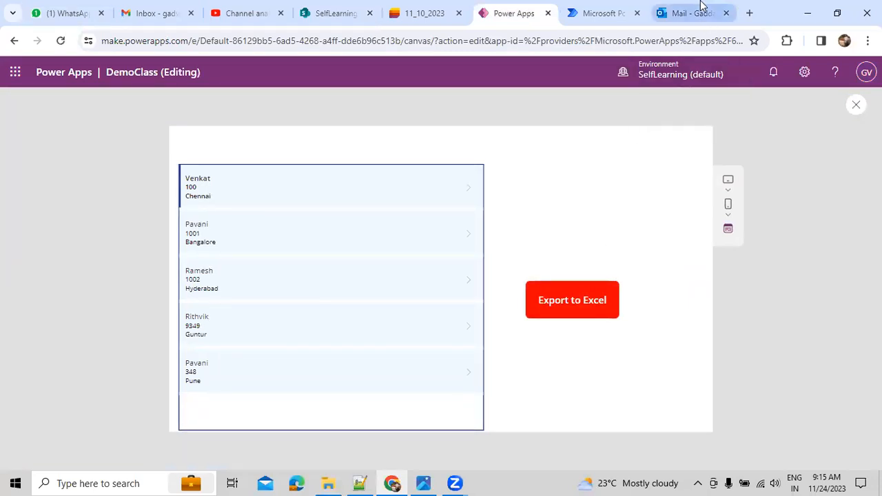
- Switch to Outlook, open the newly arrived export email and check the file name in its body
click(689, 13)
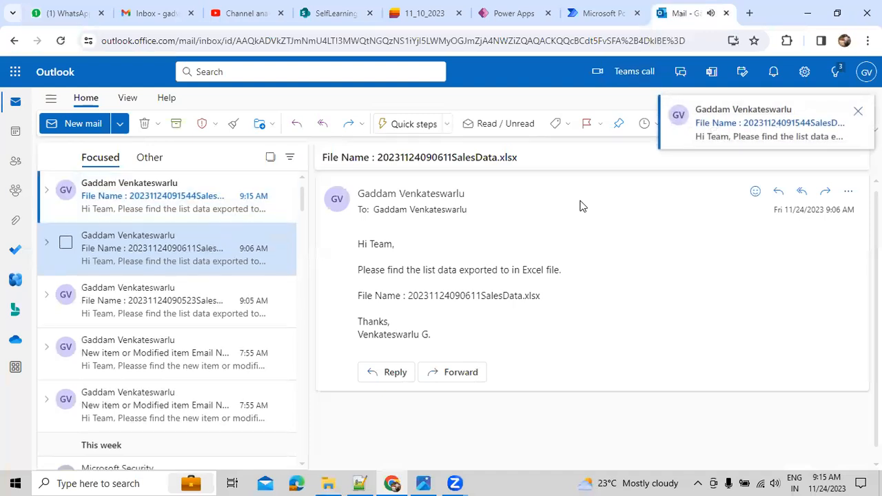
click(143, 198)
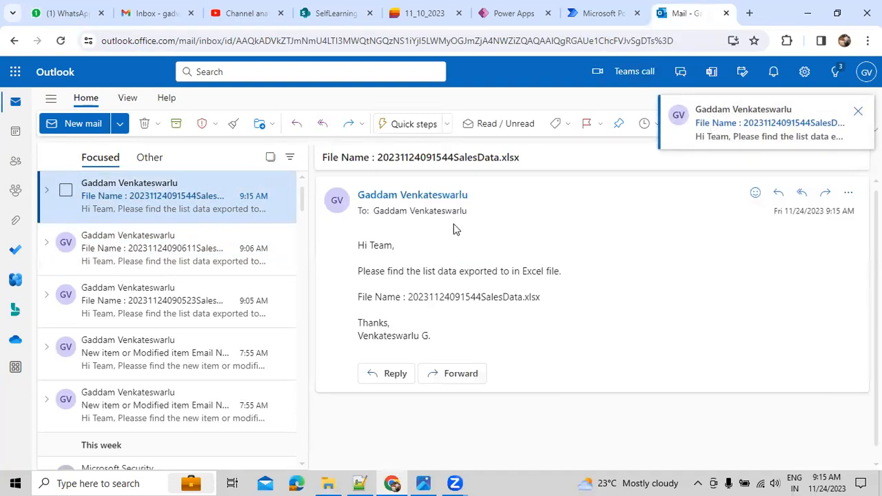
drag(465, 297, 501, 297)
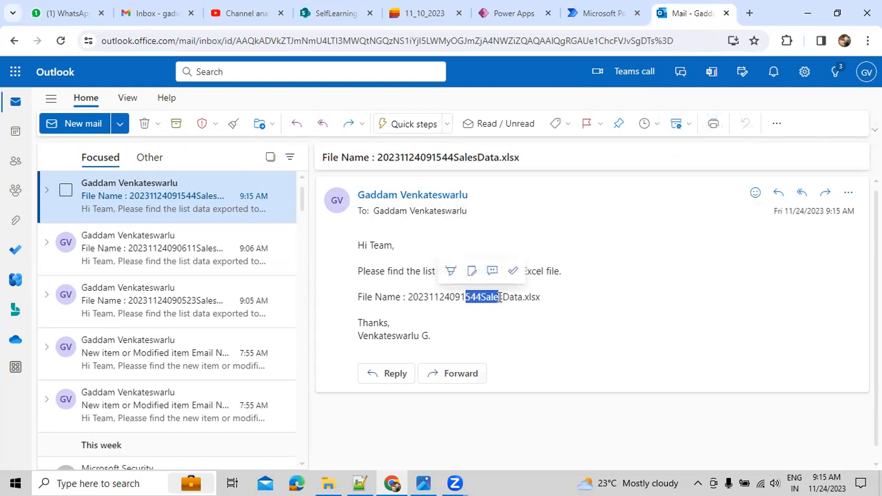
click(488, 335)
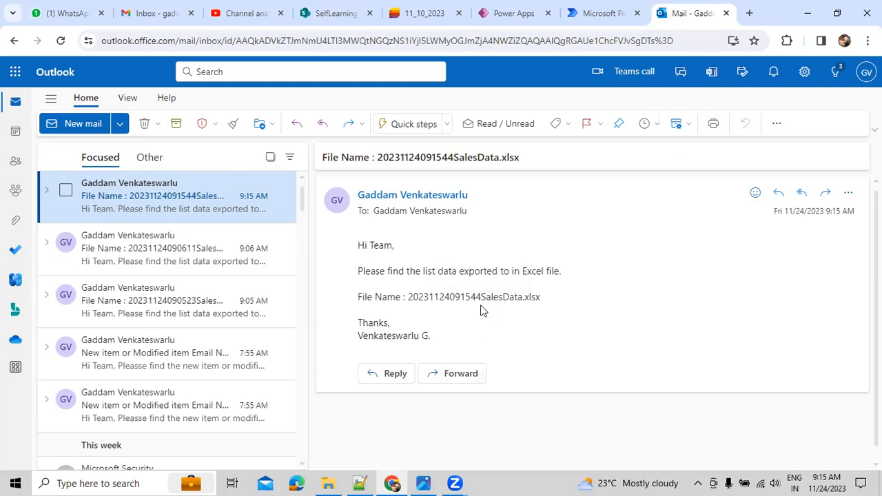
click(318, 16)
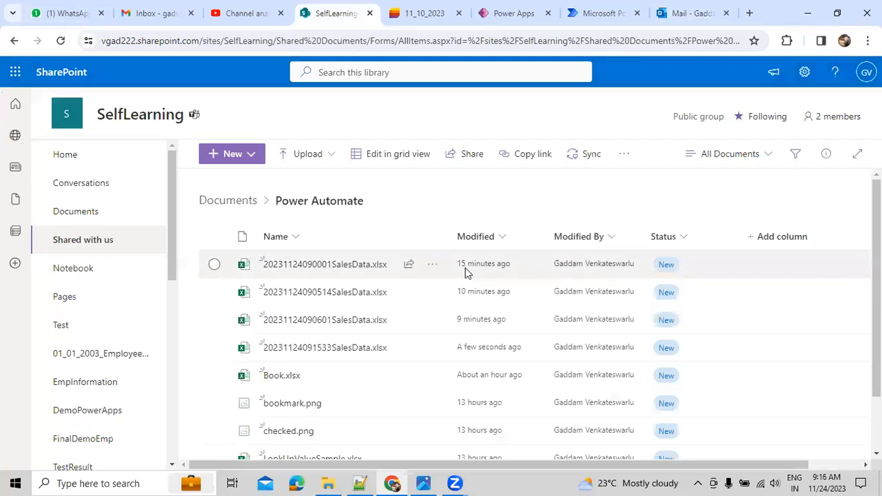
click(334, 356)
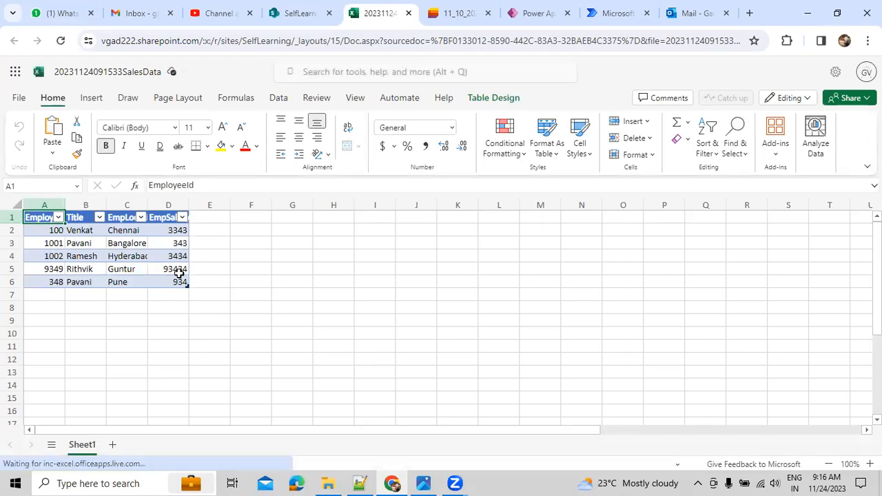
click(48, 230)
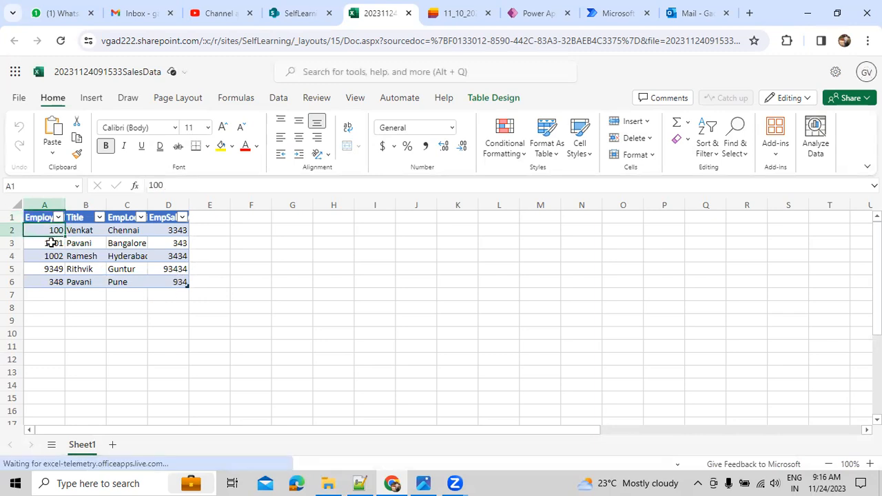
click(48, 244)
click(49, 255)
click(50, 268)
click(50, 282)
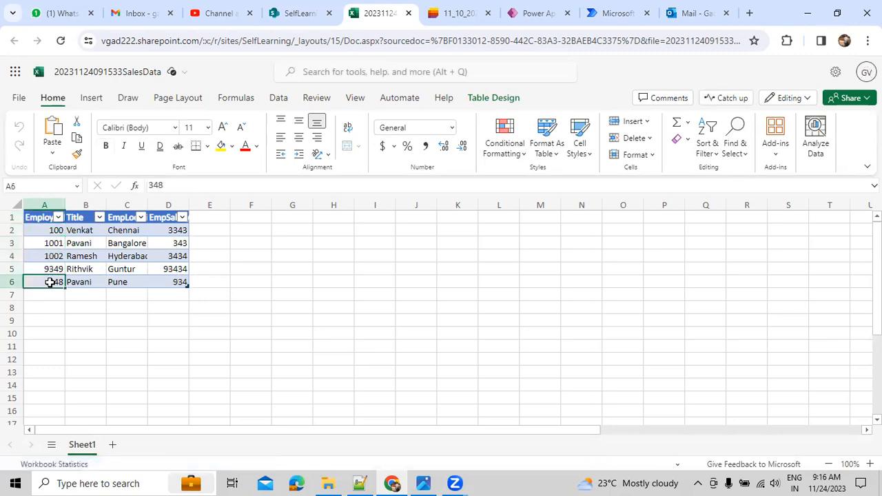
- Check the EmployeeId, Title, employee location and EmpSalary column headers of the exported table and close the workbook
click(40, 230)
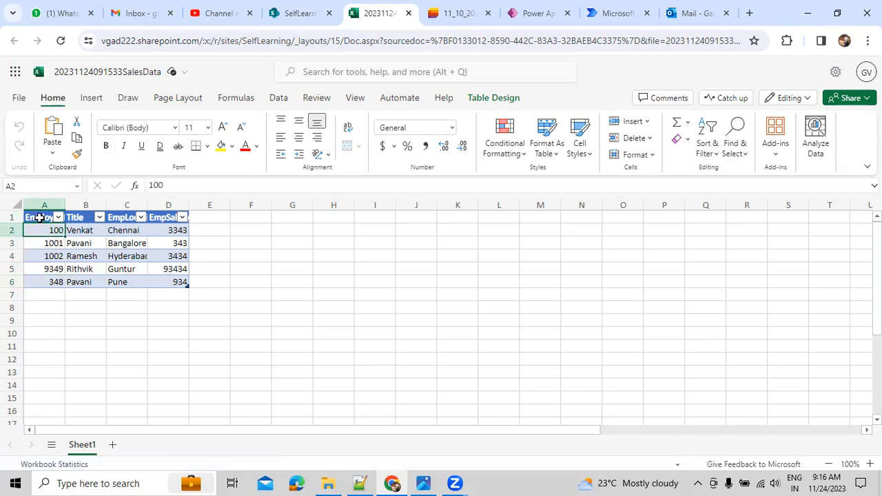
click(45, 218)
click(79, 219)
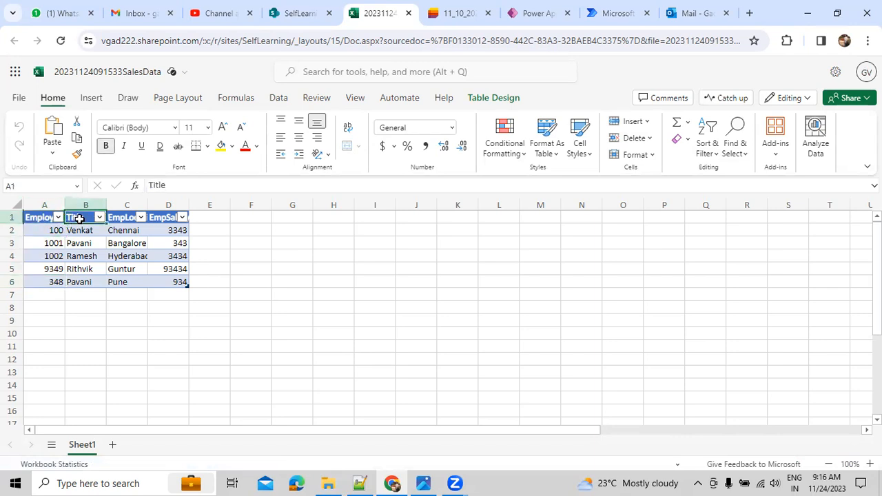
click(119, 219)
click(156, 219)
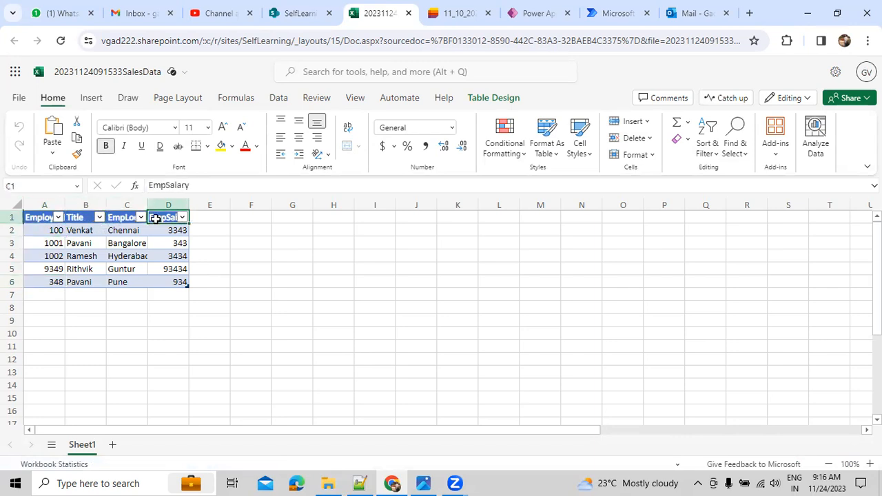
click(163, 256)
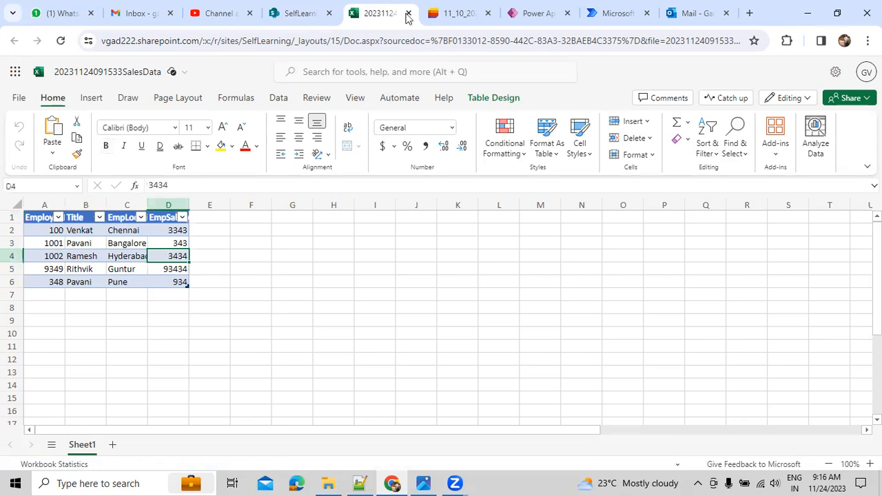
click(408, 14)
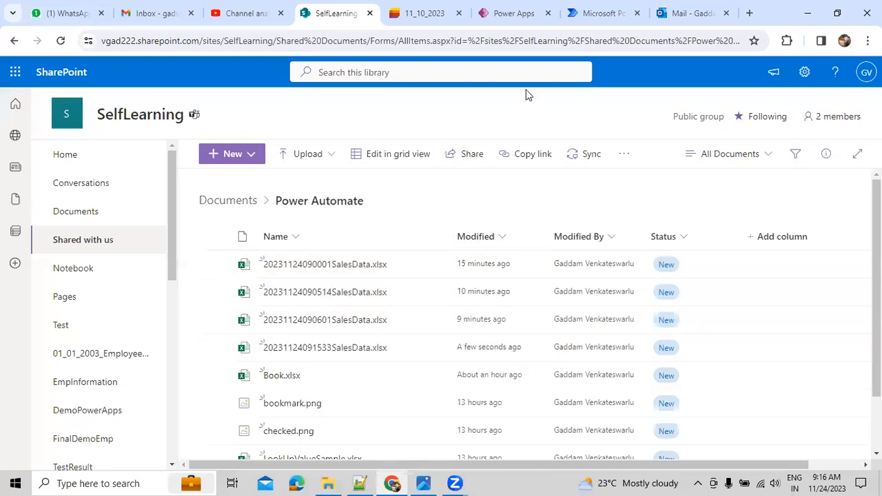
- Run Export to Excel again from the Power Apps preview and open the resulting new email in Outlook
key(ctrl+6)
click(570, 302)
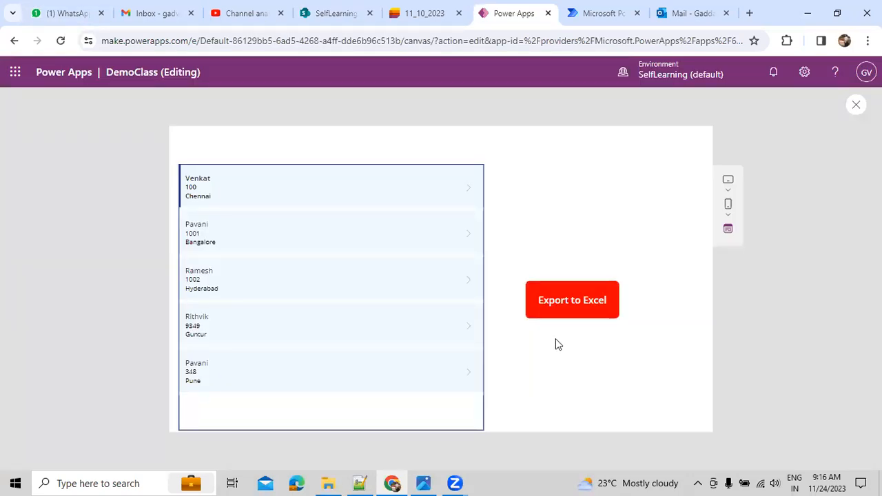
click(678, 17)
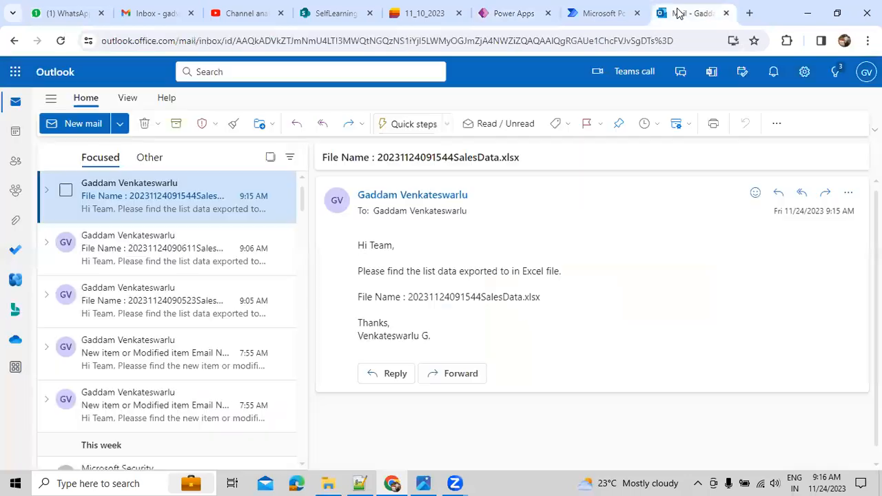
click(203, 252)
click(201, 205)
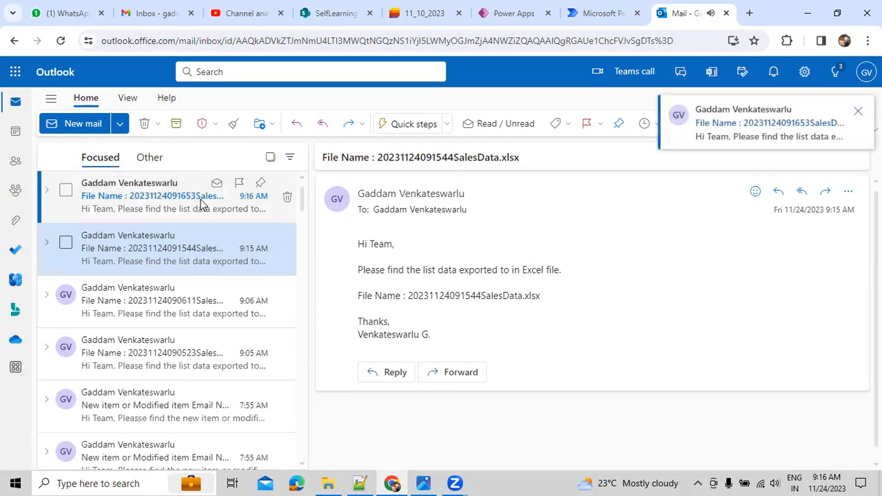
click(202, 204)
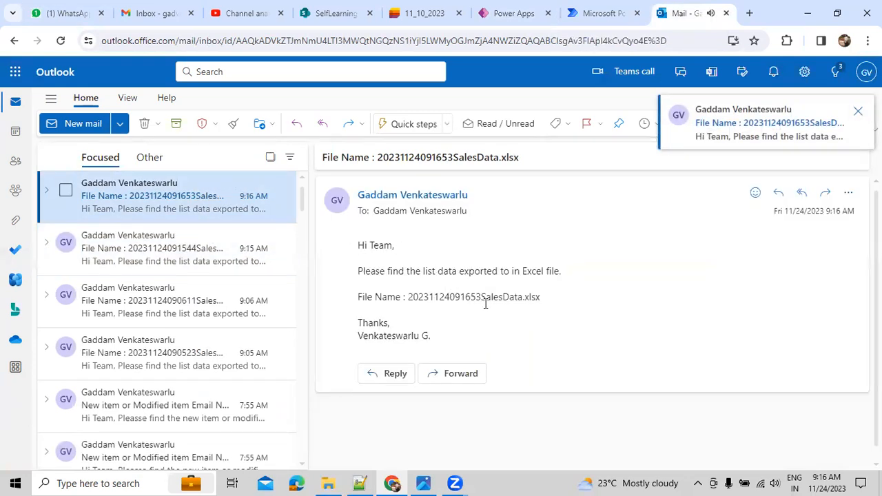
click(337, 16)
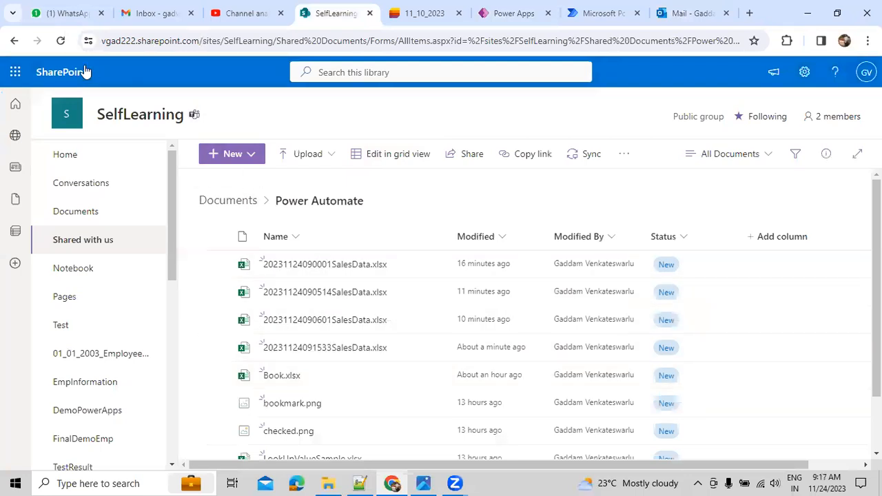
click(60, 41)
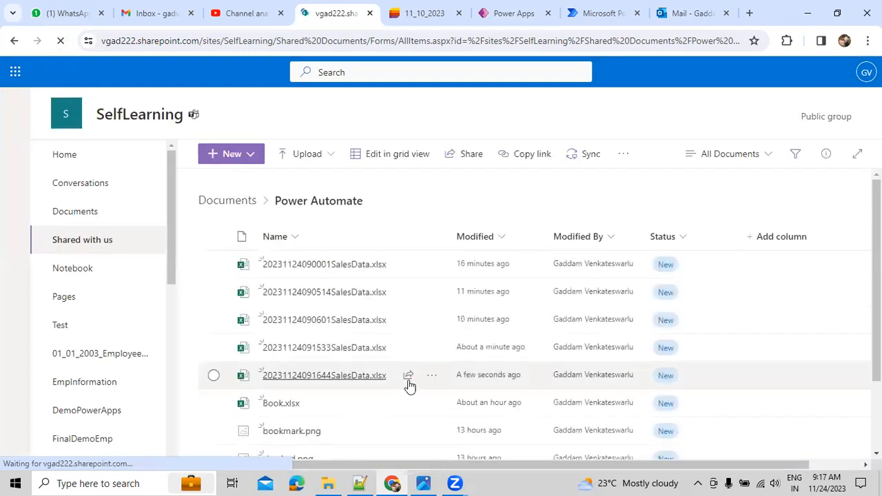
click(351, 375)
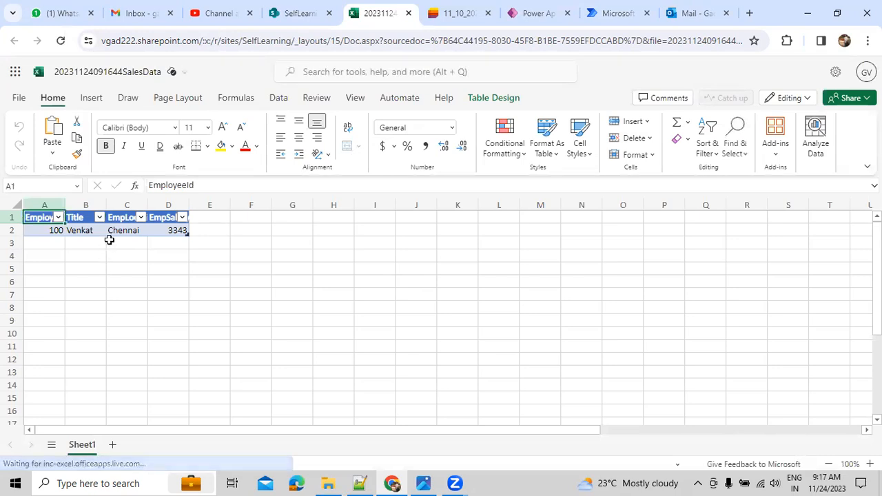
drag(51, 243, 136, 272)
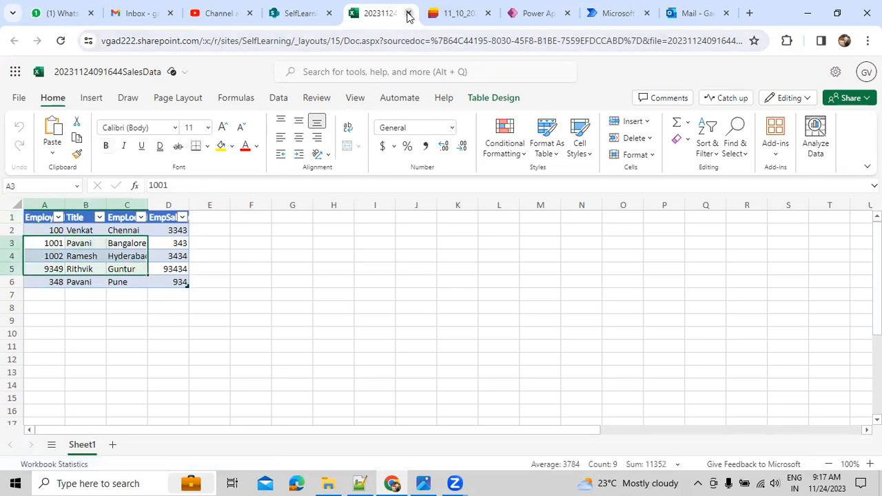
click(408, 13)
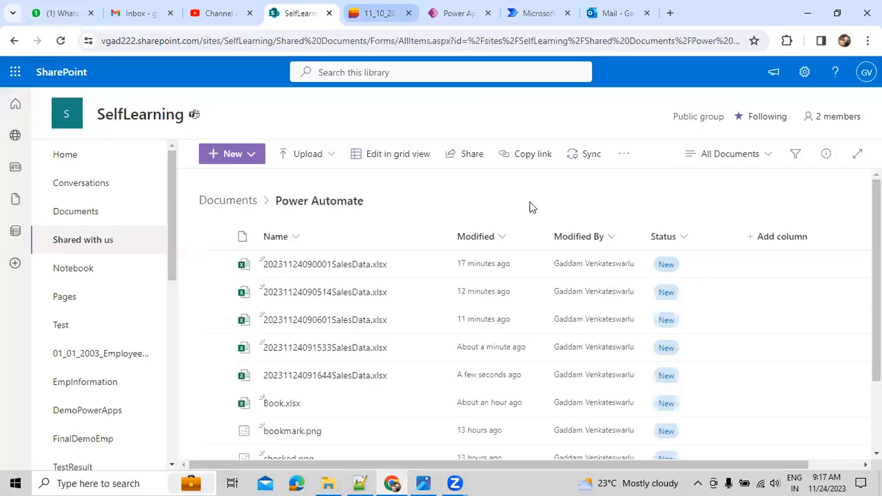
- Return to the DemoClass app in Power Apps and exit its preview
key(ctrl+Tab)
key(ctrl+Tab)
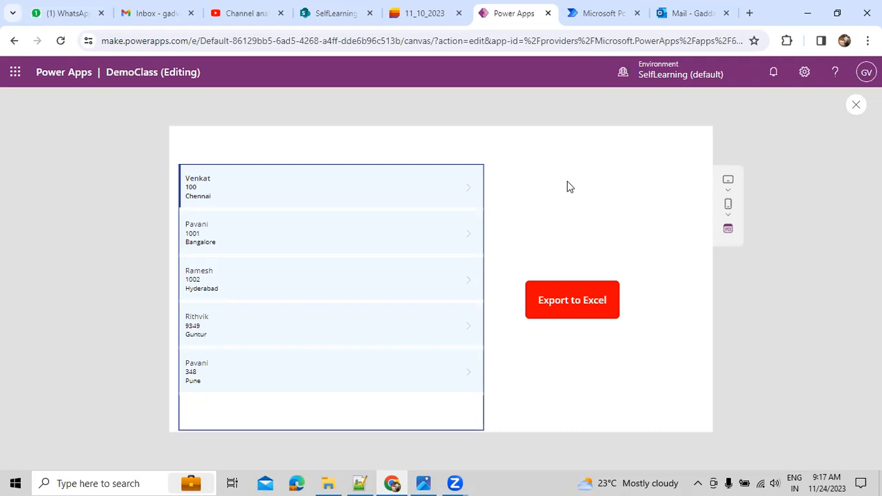
click(857, 107)
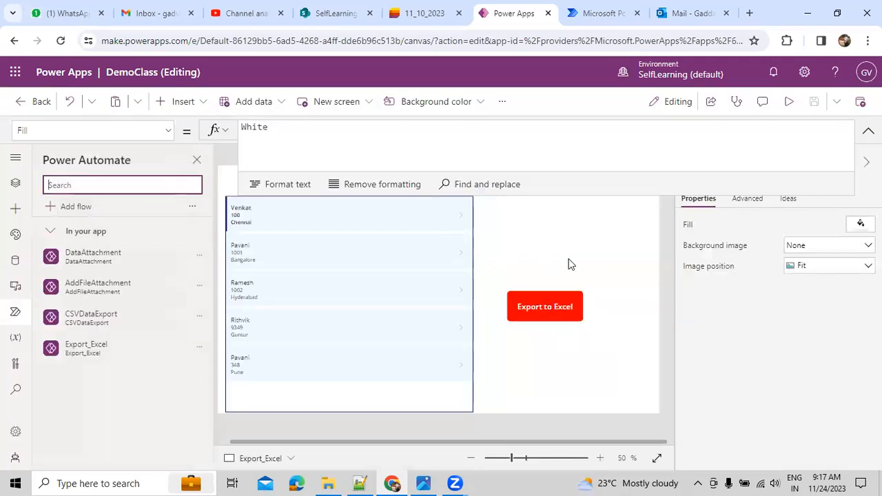
- Switch to the Export_Excel flow in Power Automate and look over its full sequence of actions
click(608, 18)
scroll(574, 214, down, 1)
scroll(574, 214, down, 3)
scroll(574, 214, up, 4)
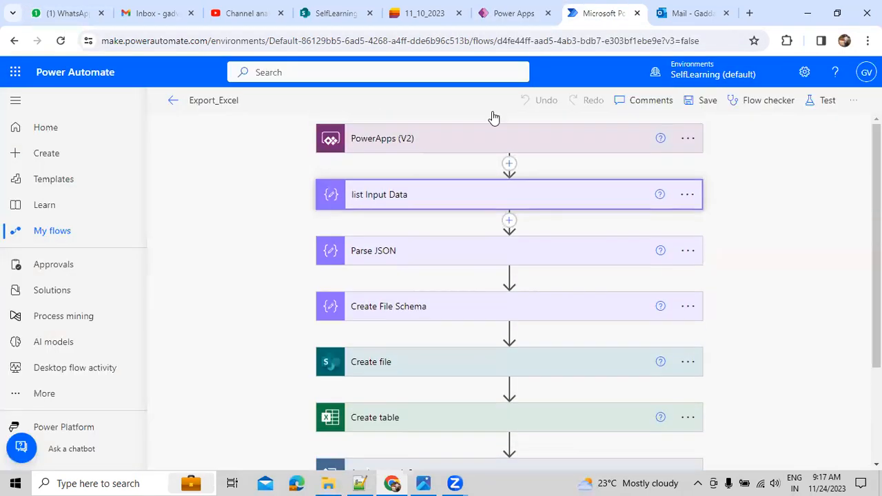